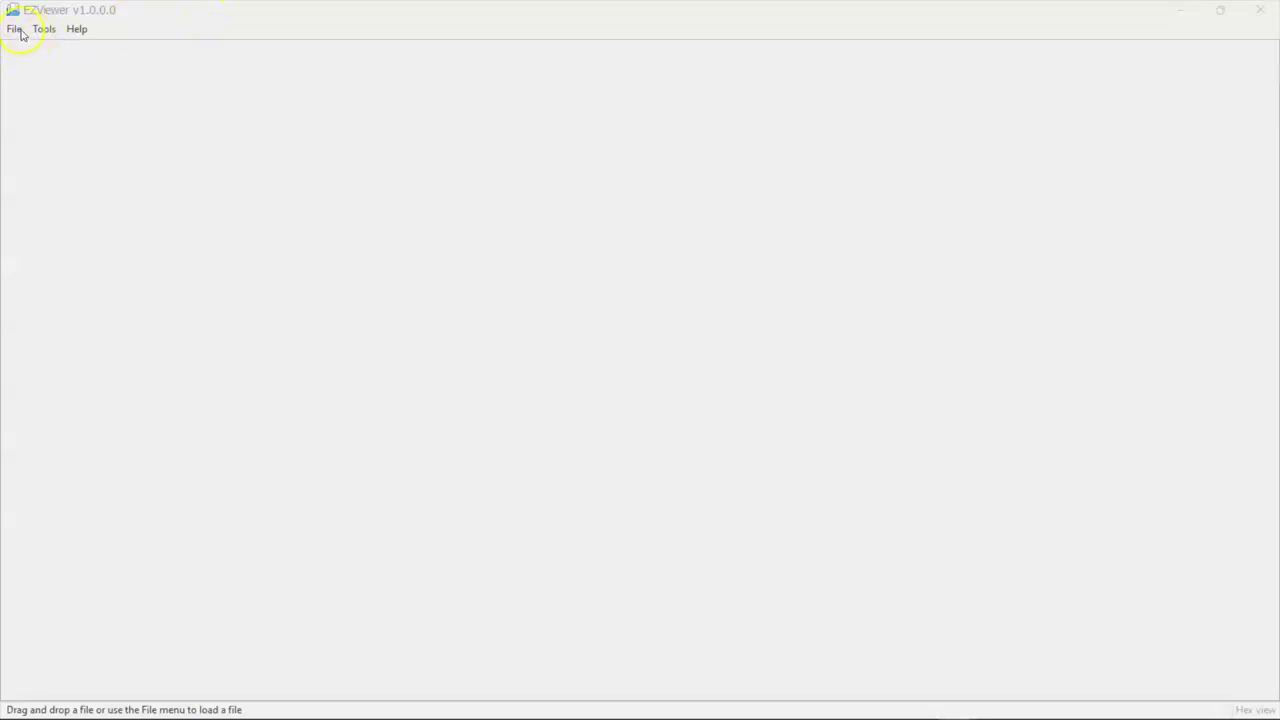
{"action": "left_click", "coordinate": [10, 30]}
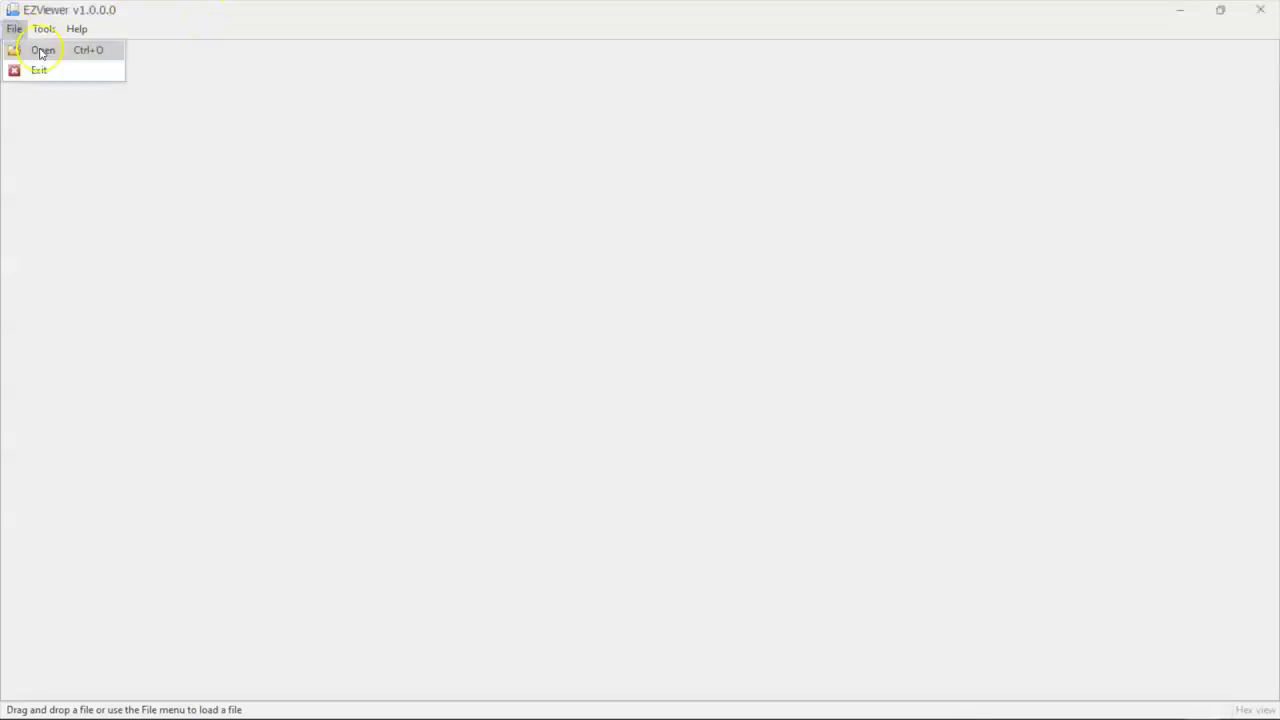
{"action": "left_click", "coordinate": [40, 48]}
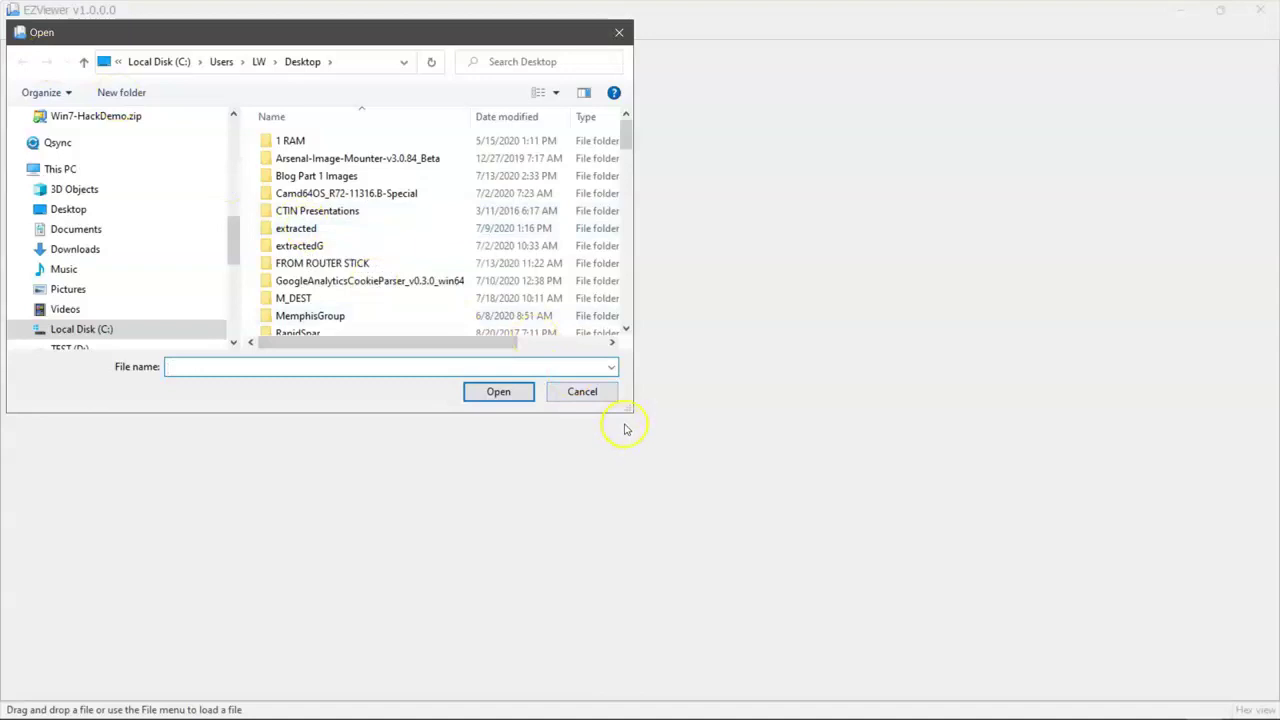
{"action": "left_click_drag", "start_coordinate": [631, 411], "coordinate": [757, 617]}
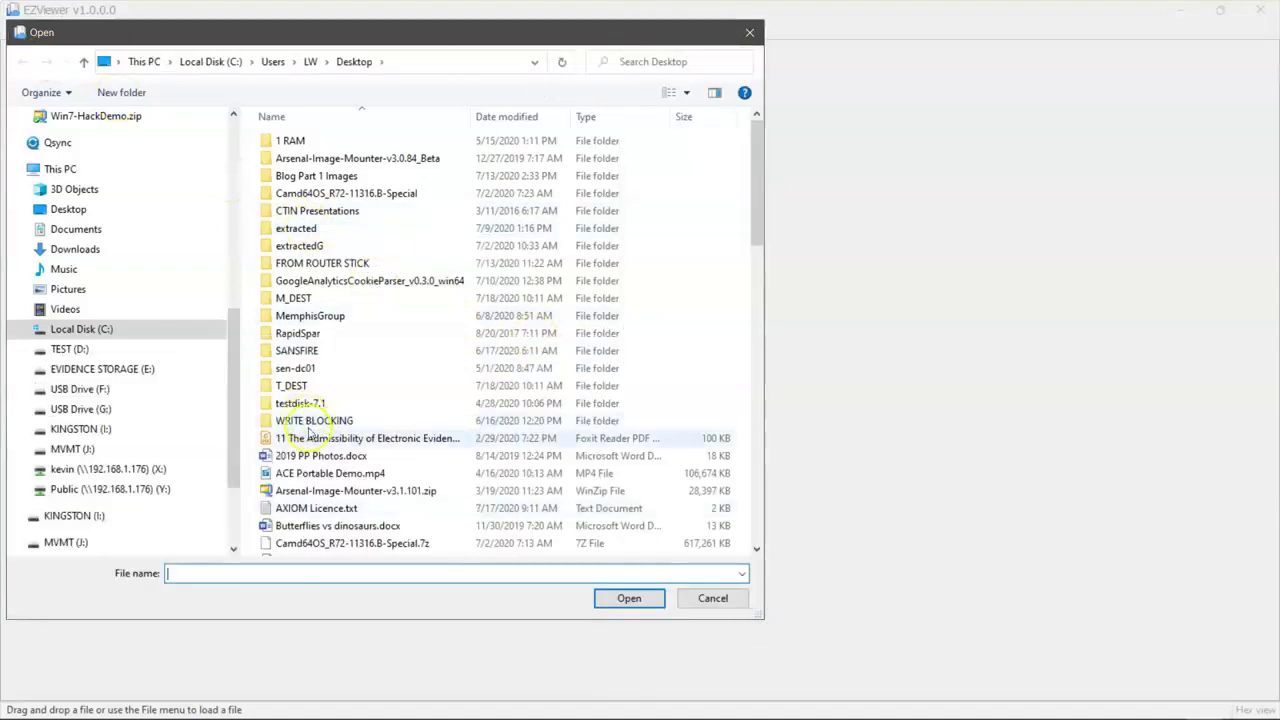
{"action": "left_click", "coordinate": [737, 593]}
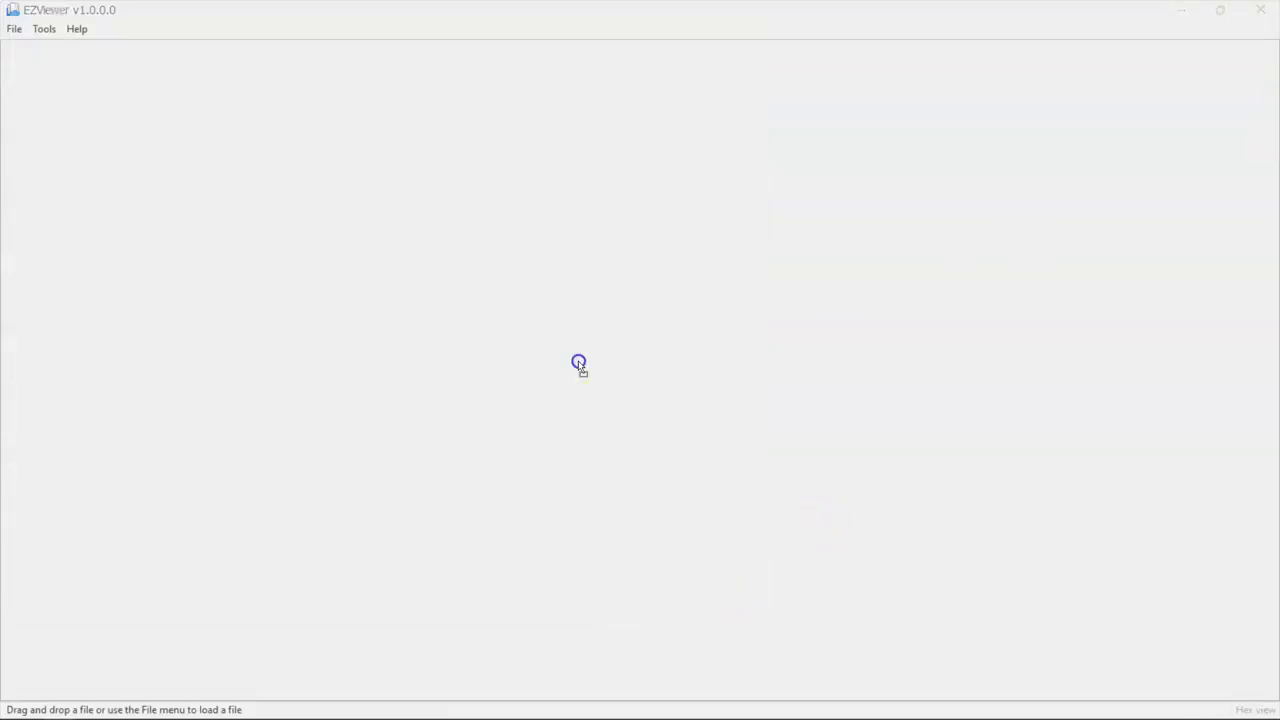
{"action": "left_click_drag", "start_coordinate": [578, 366], "coordinate": [577, 360]}
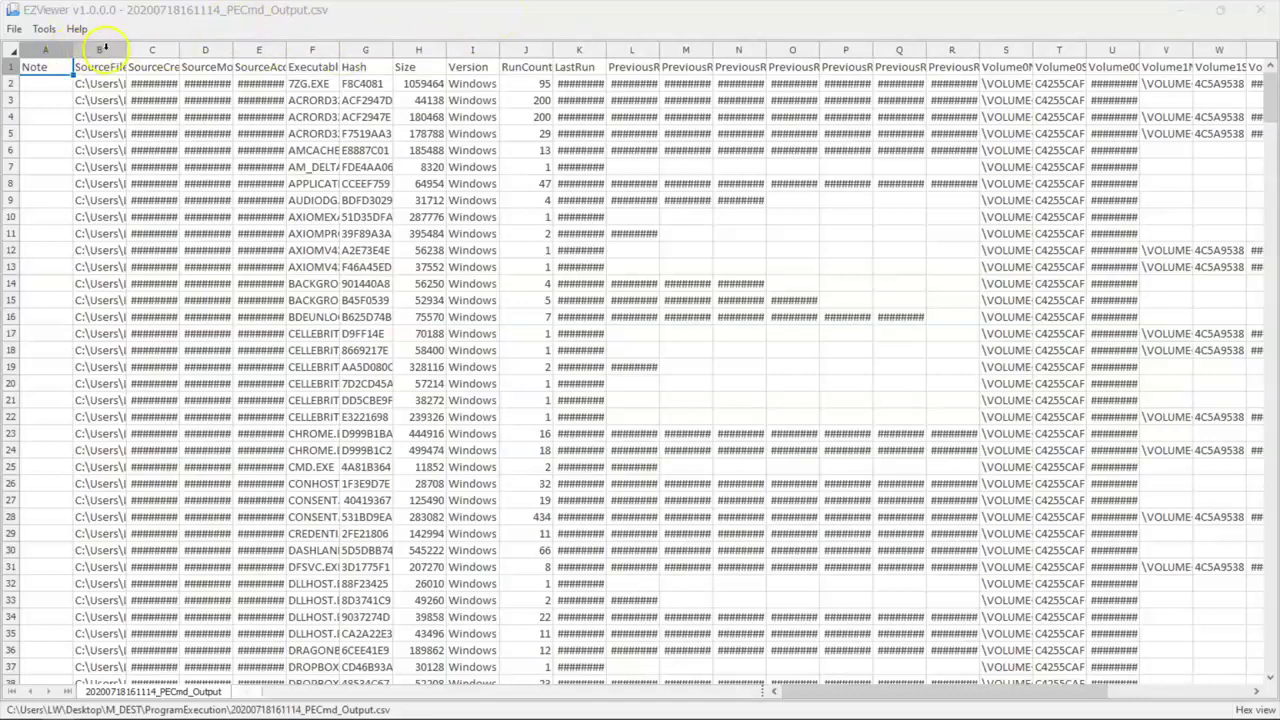
- Autofit columns B–E (SourceFilename, SourceCreated, SourceModified, SourceAccessed), then drop in Hard Drive Platter Construction.docx
{"action": "double_click", "coordinate": [126, 48]}
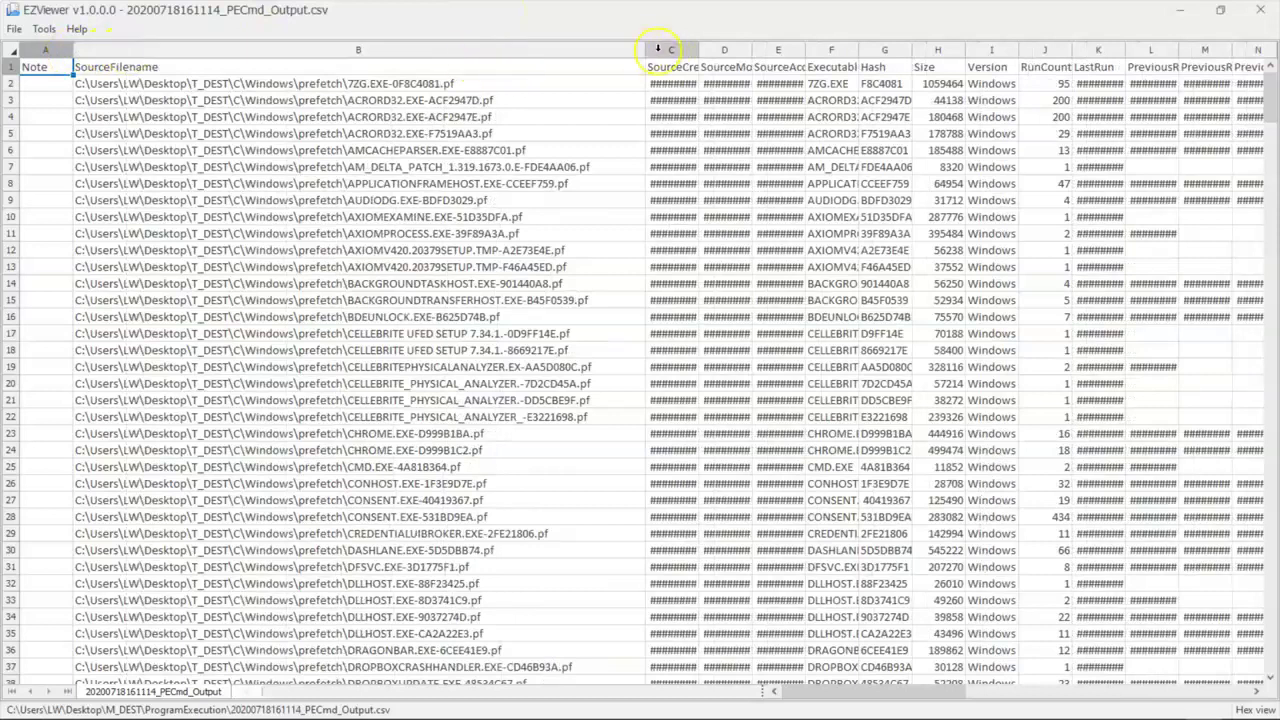
{"action": "double_click", "coordinate": [698, 48]}
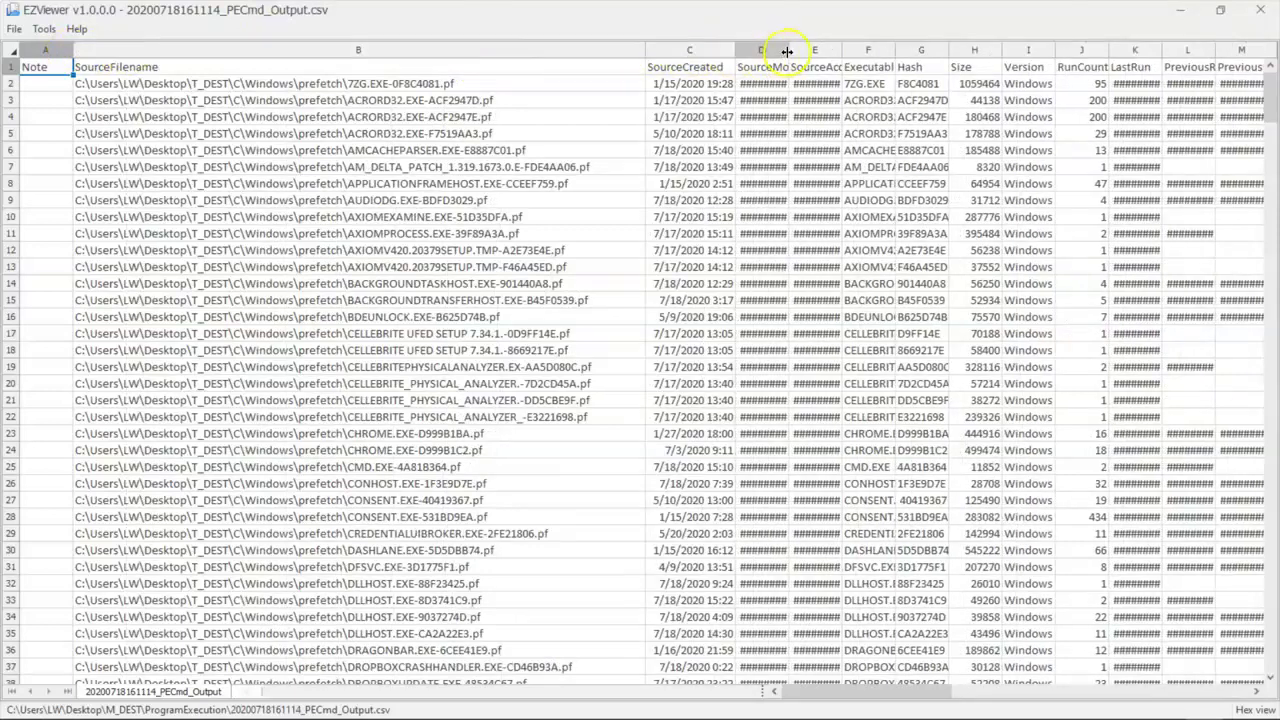
{"action": "double_click", "coordinate": [787, 50]}
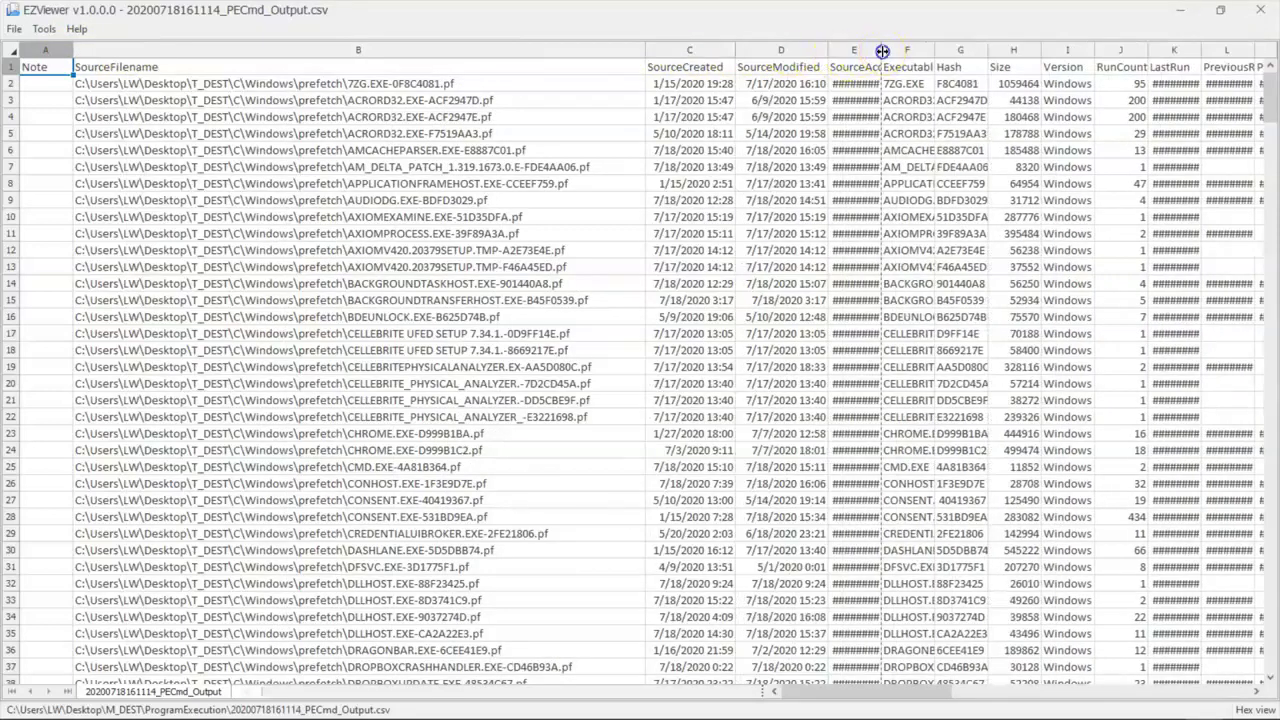
{"action": "double_click", "coordinate": [882, 50]}
{"action": "mouse_move", "coordinate": [1266, 75]}
{"action": "left_mouse_down"}
{"action": "mouse_move", "coordinate": [1262, 165]}
{"action": "mouse_move", "coordinate": [1226, 201]}
{"action": "mouse_move", "coordinate": [1233, 48]}
{"action": "left_mouse_up"}
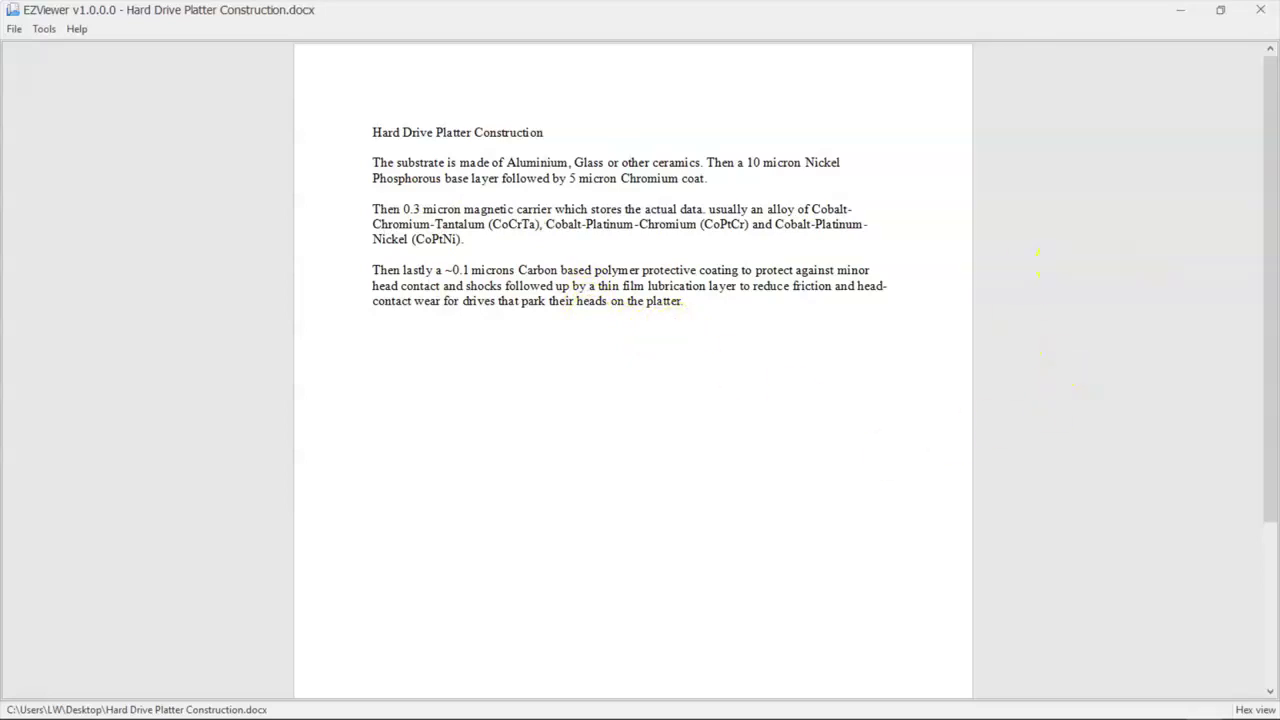
- Load Cellebrite Physical Analyzer 7.lnk so it appears as hex bytes with decoded text
{"action": "key", "text": "Left"}
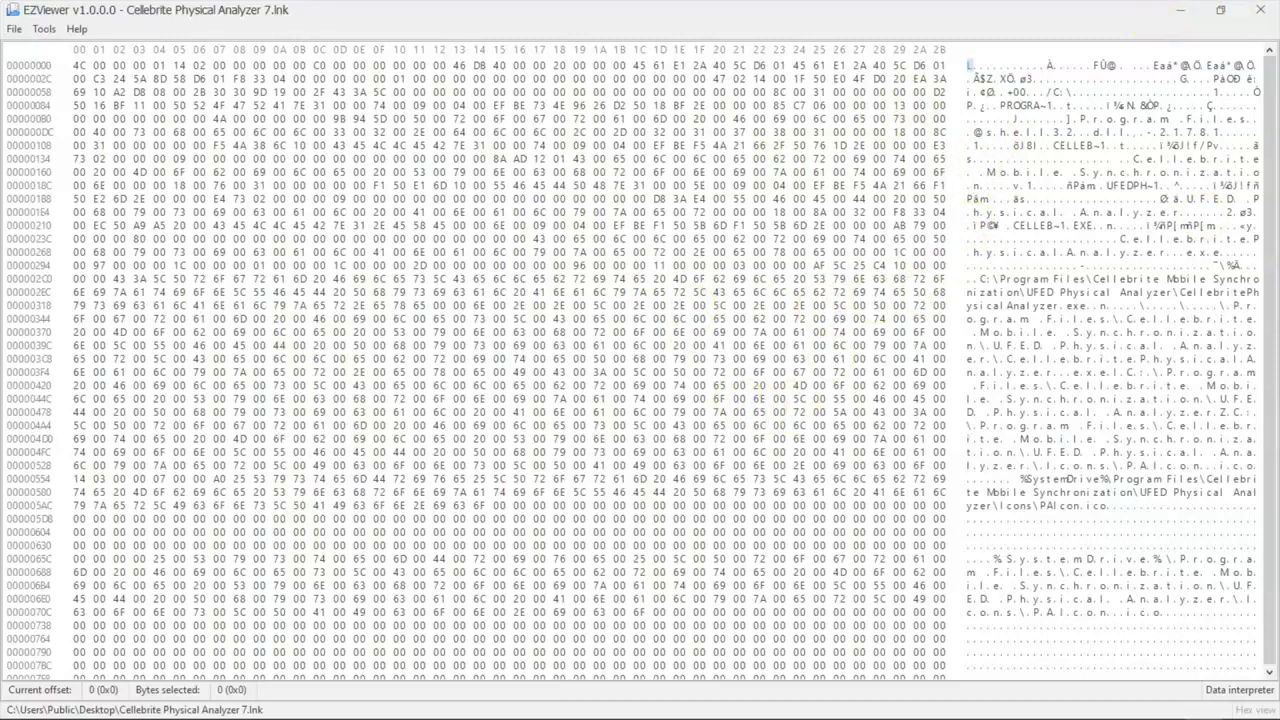
- Restore, reposition and re-maximize the window, then drop Hard Drive Platter Construction.docx back in
{"action": "double_click", "coordinate": [1150, 17]}
{"action": "left_click_drag", "start_coordinate": [1155, 66], "coordinate": [1044, 36]}
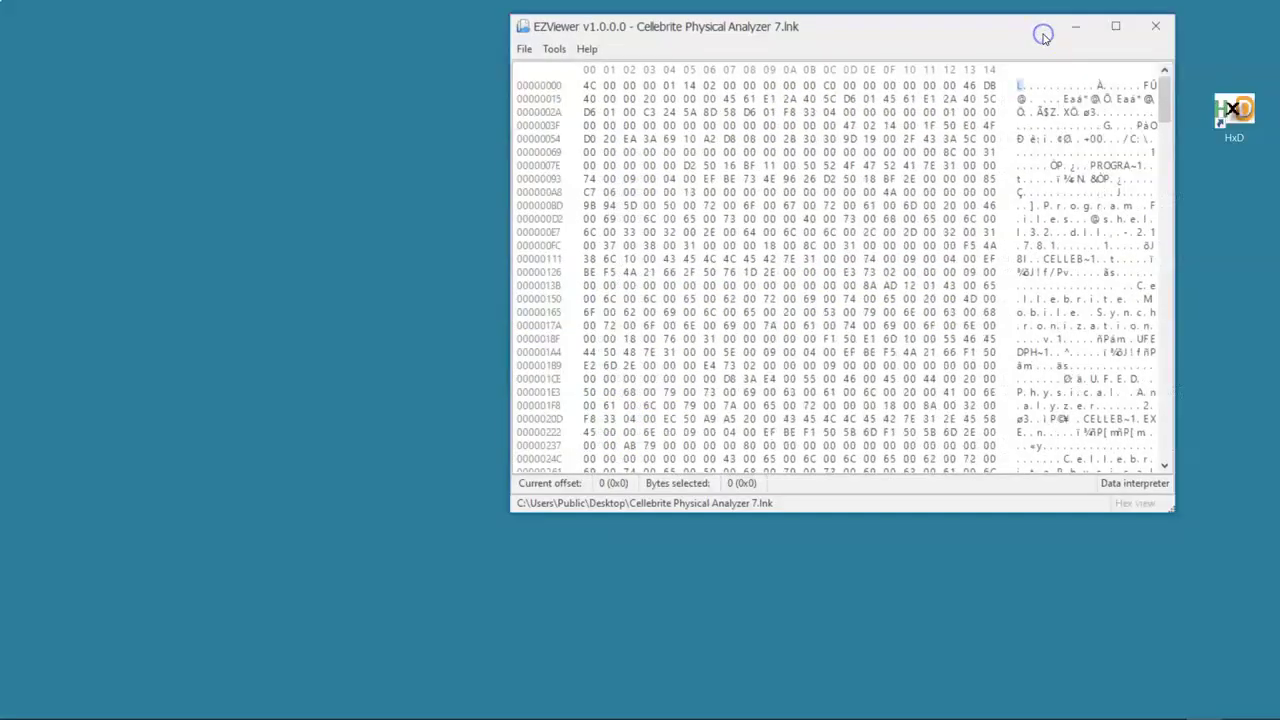
{"action": "double_click", "coordinate": [1044, 26]}
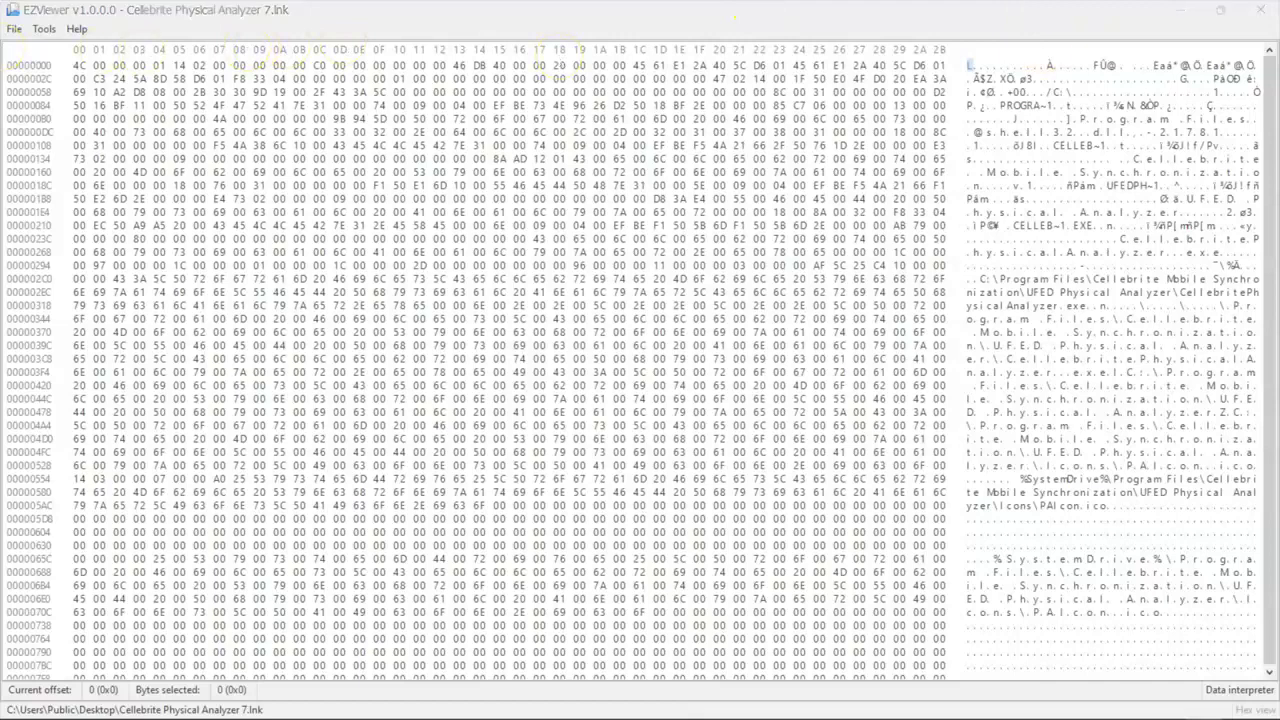
{"action": "left_click_drag", "start_coordinate": [1069, 237], "coordinate": [766, 249]}
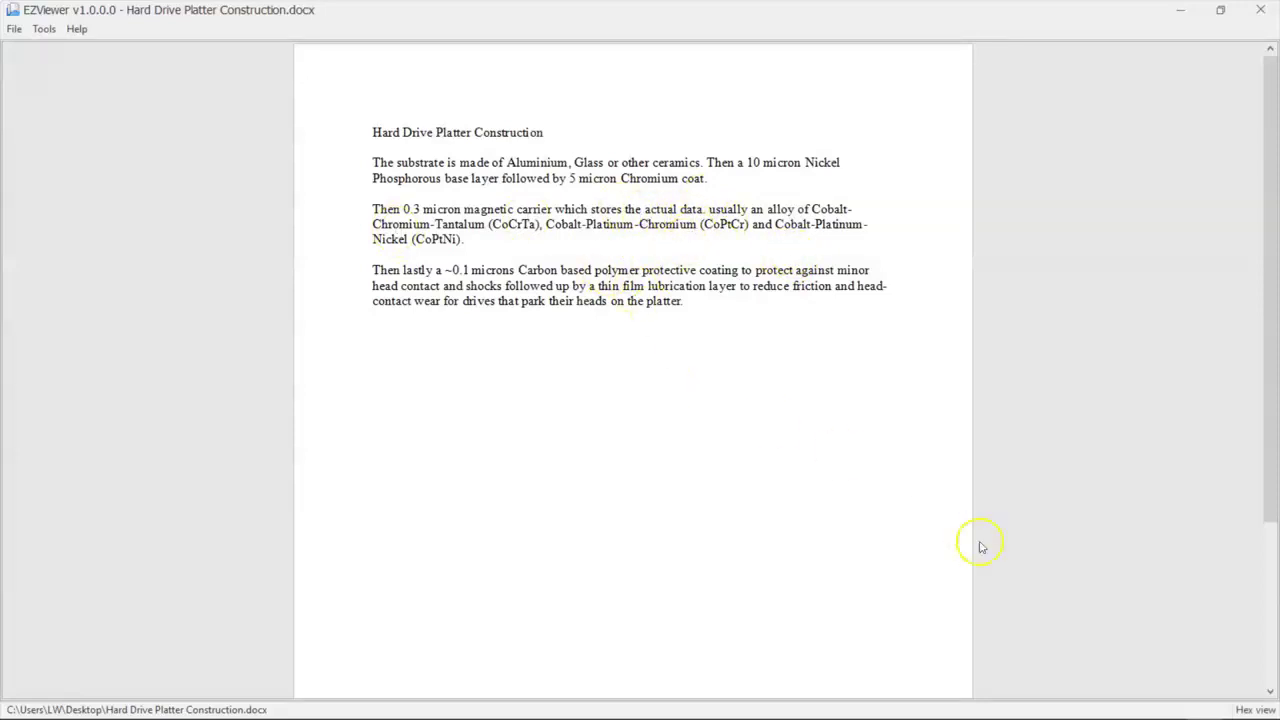
- Open the docx in Hex view, select the first five bytes (PK signature), and scroll down
{"action": "left_click", "coordinate": [1246, 711]}
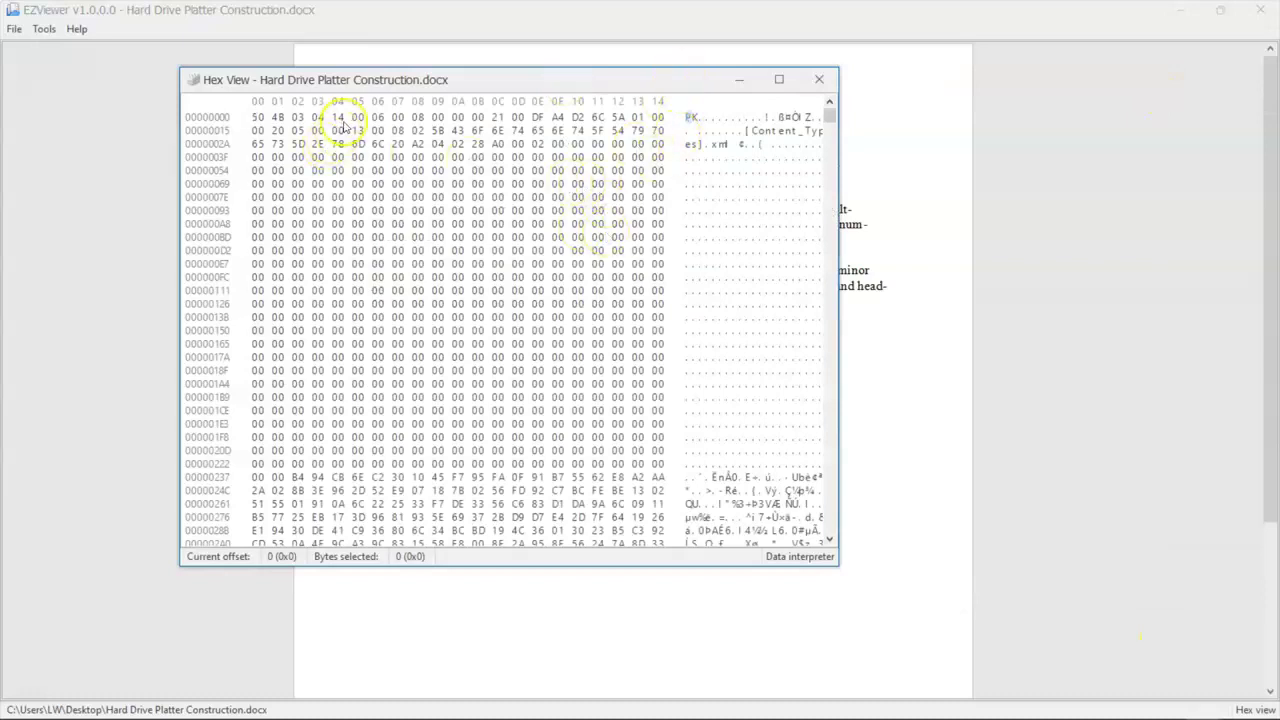
{"action": "left_click_drag", "start_coordinate": [688, 120], "coordinate": [718, 118]}
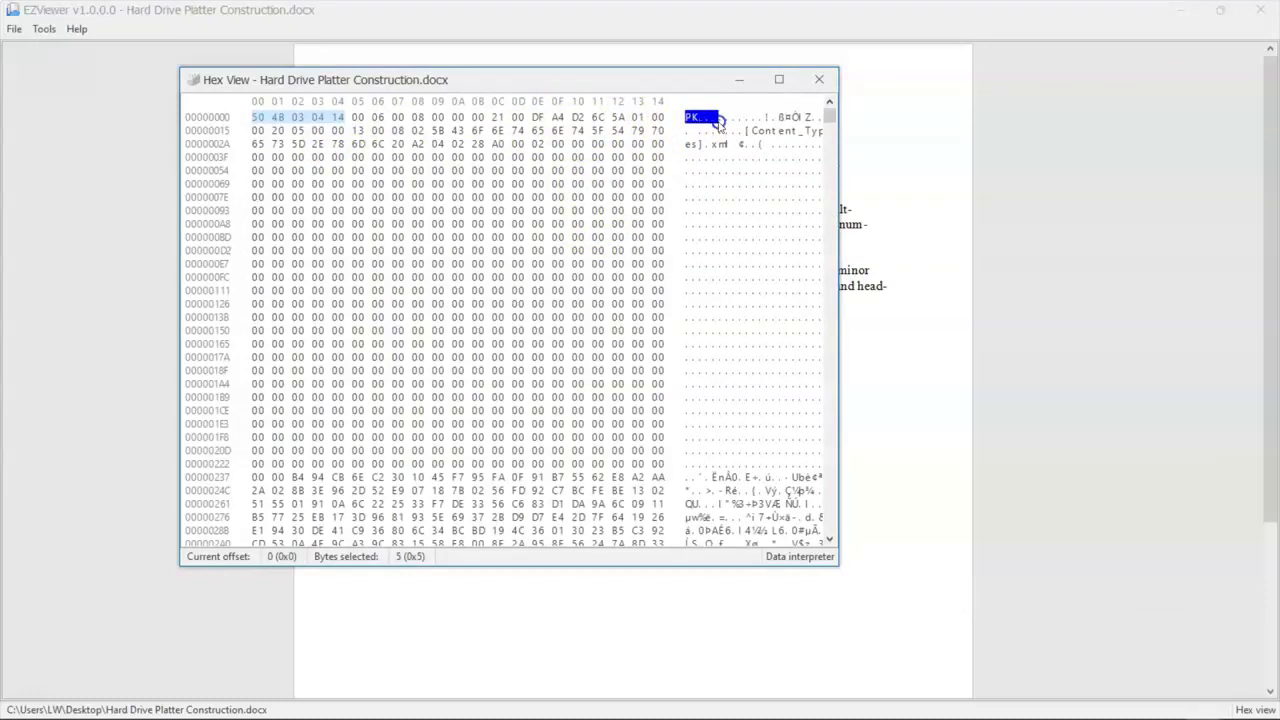
{"action": "mouse_move", "coordinate": [833, 118]}
{"action": "left_mouse_down"}
{"action": "mouse_move", "coordinate": [830, 277]}
{"action": "mouse_move", "coordinate": [833, 103]}
{"action": "left_mouse_up"}
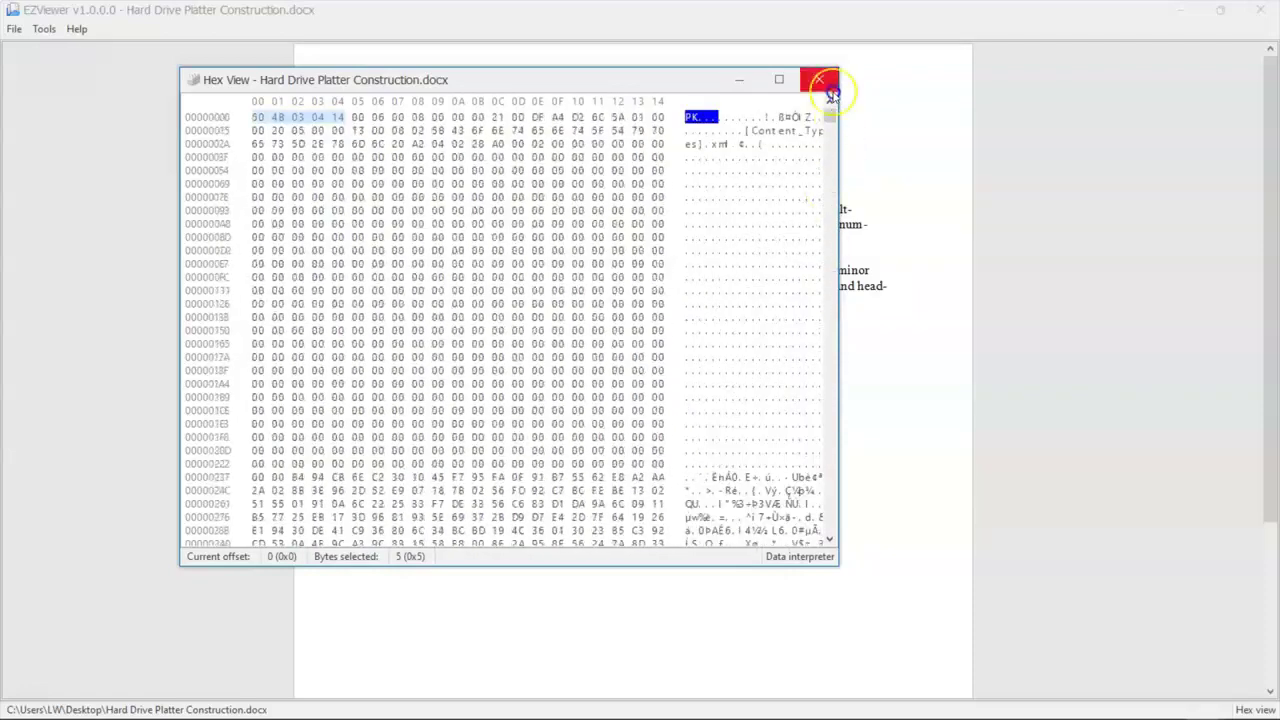